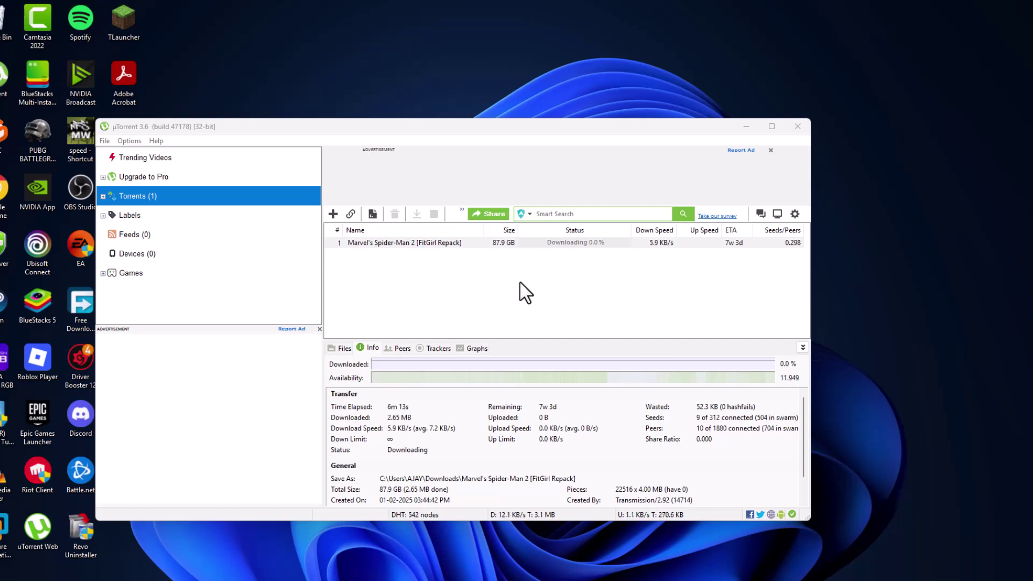
Pause the Marvel's Spider-Man 2 [FitGirl Repack] torrent from its right-click menu
right_click(445, 244)
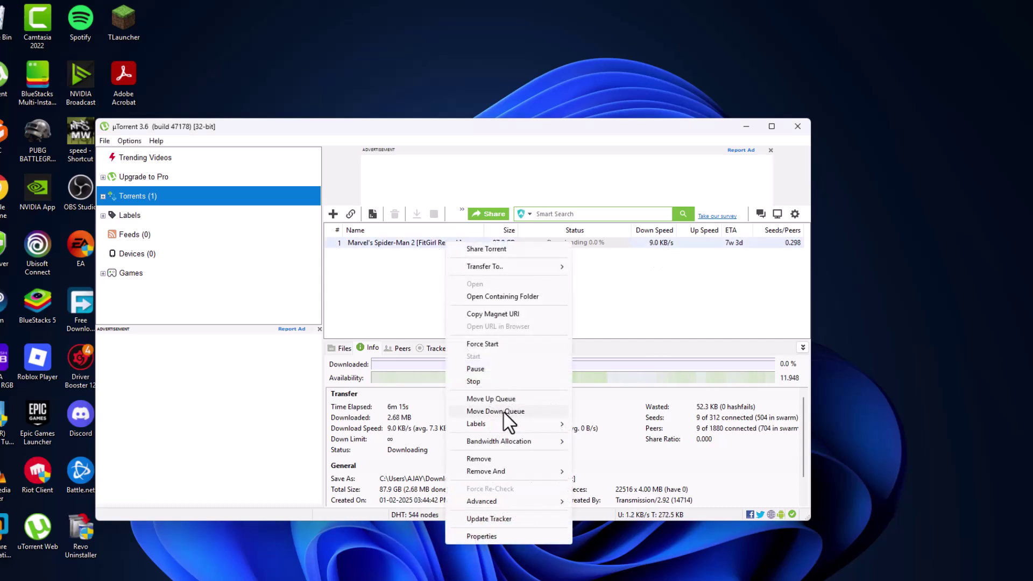
left_click(494, 371)
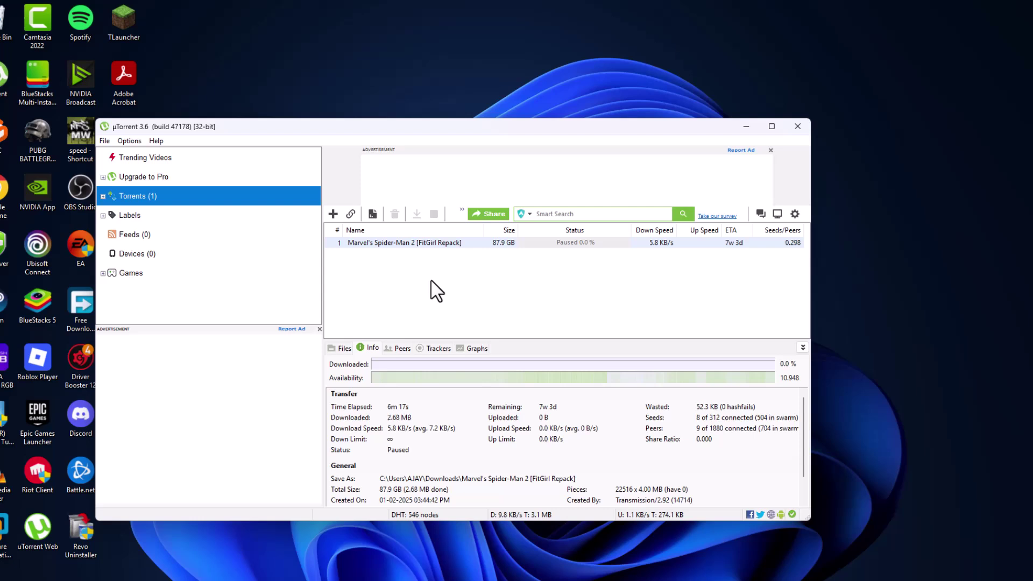
In Preferences > Connection, change the incoming-connections port from 48479 to 10734
left_click(130, 142)
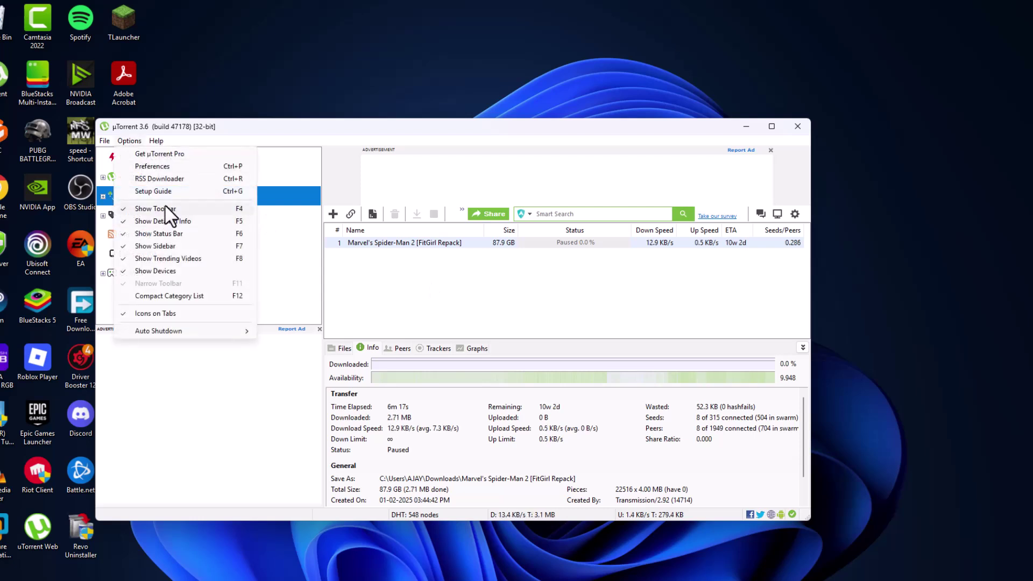
left_click(169, 166)
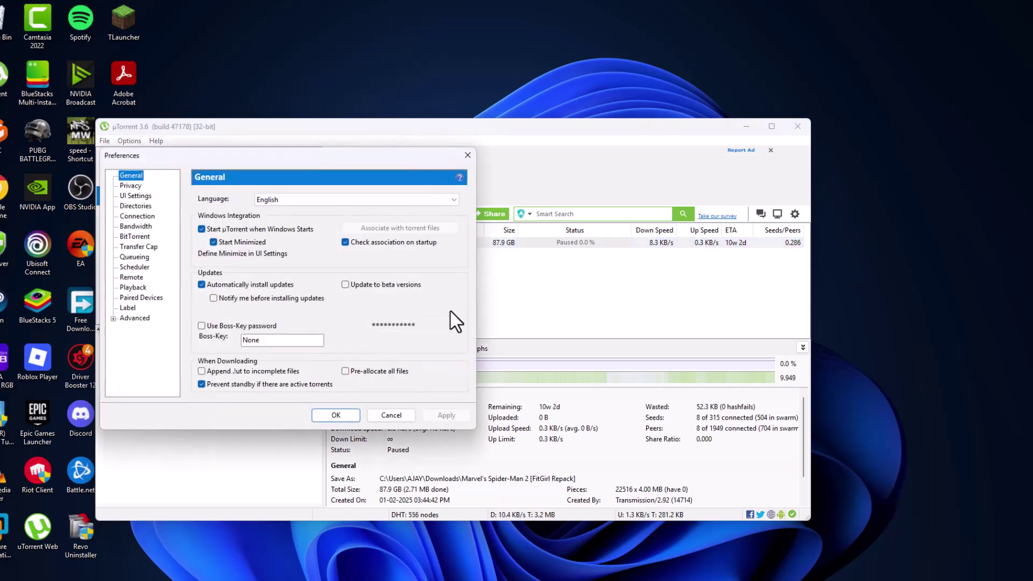
left_click(140, 216)
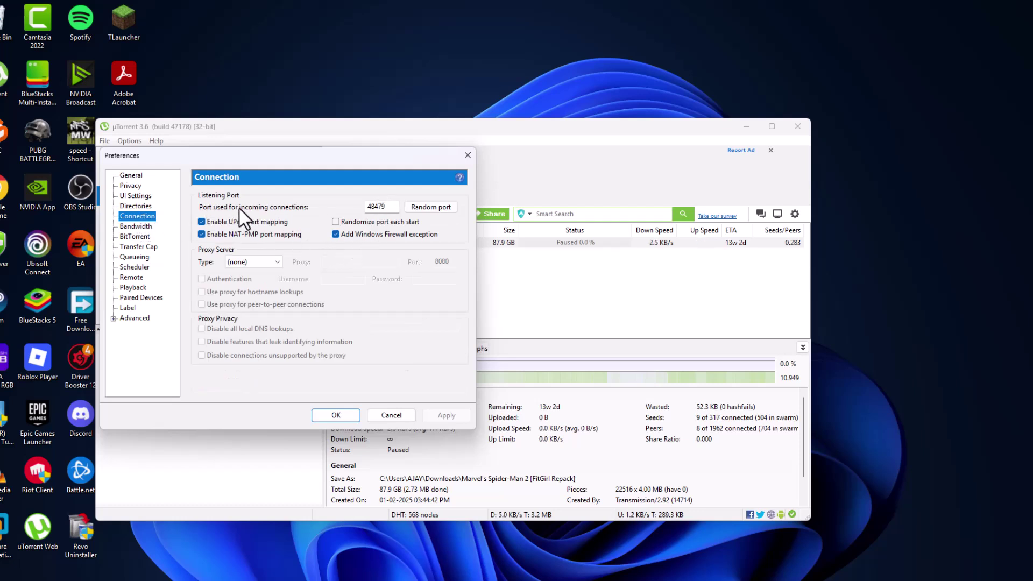
double_click(380, 206)
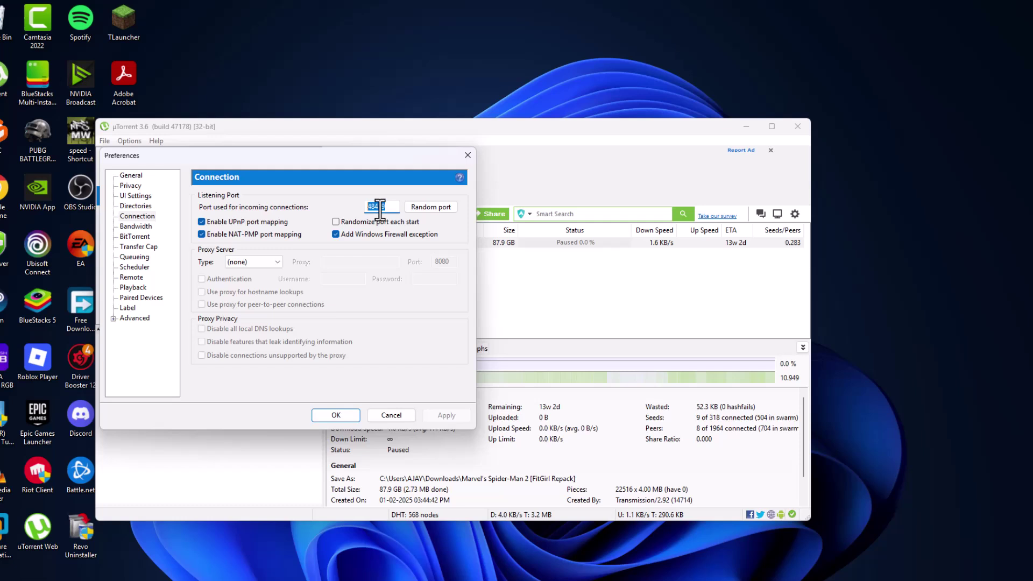
type("10734")
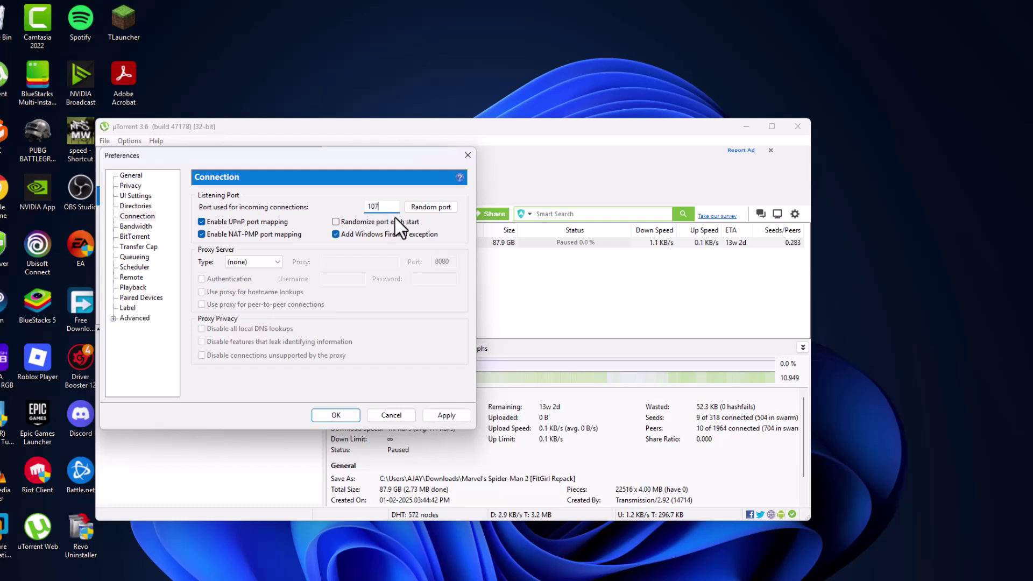
On the Bandwidth page, set maximum upload rate to 100 and download rate to 0
left_click(136, 227)
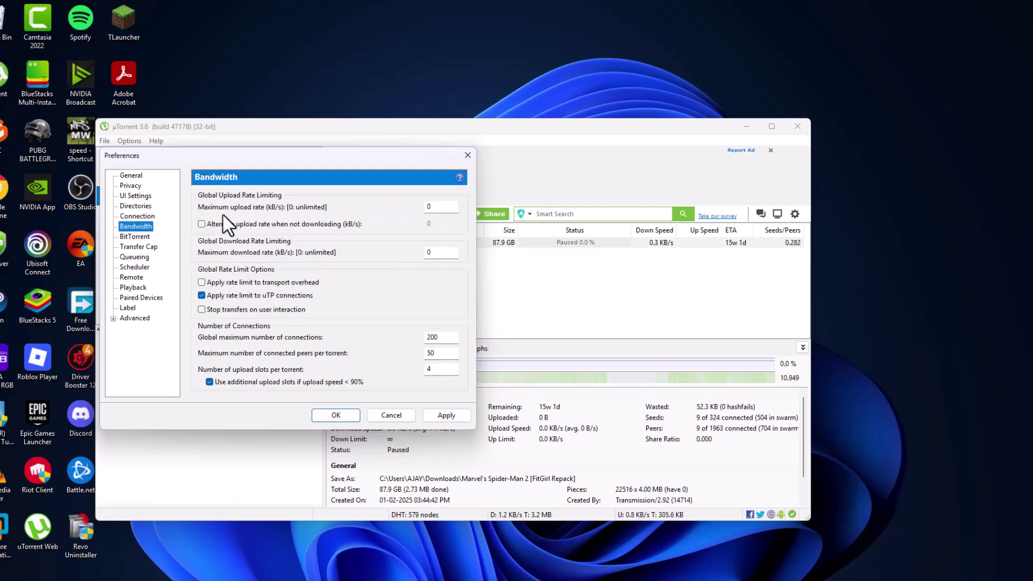
double_click(436, 207)
type("1")
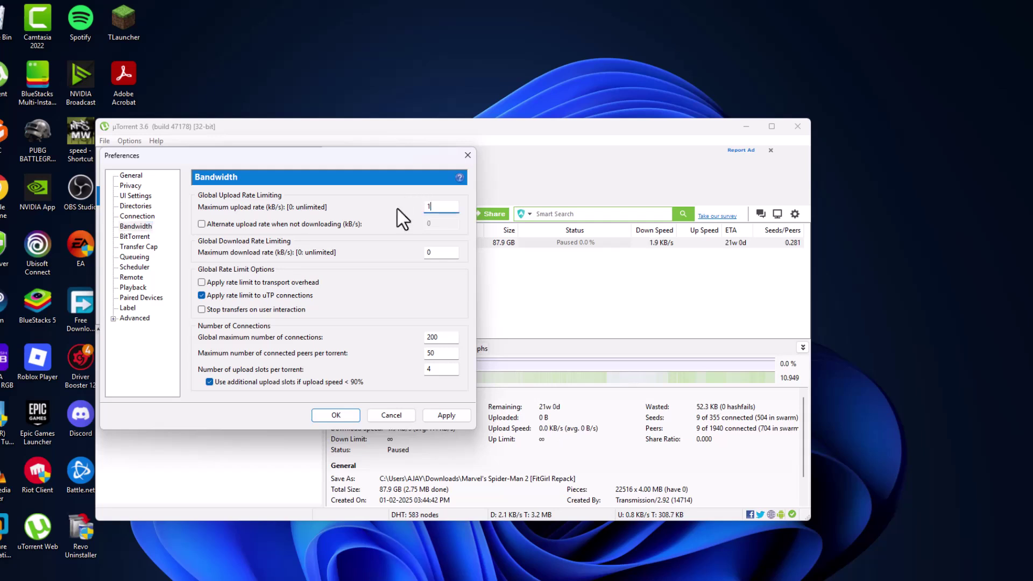
type("00")
left_click(435, 252)
type("0")
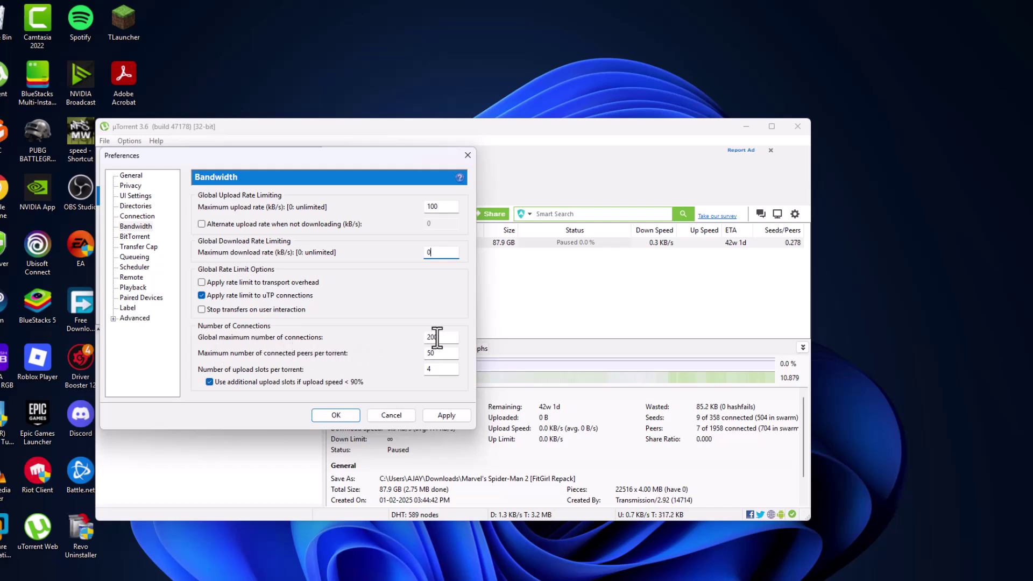
Set global maximum connections to 2000, peers per torrent to 1500 and upload slots to 25
left_click_drag(425, 338, 434, 338)
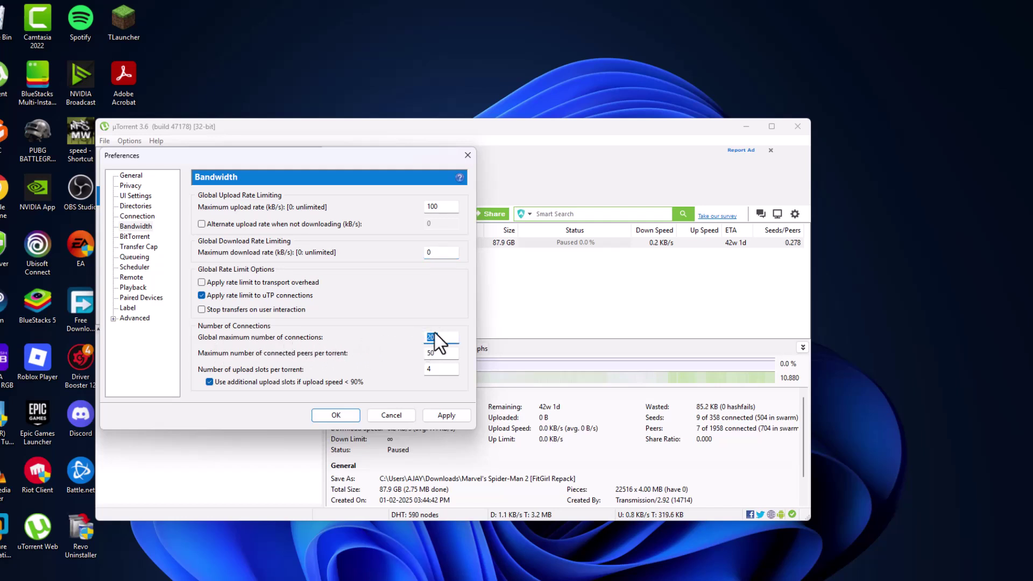
type("2000")
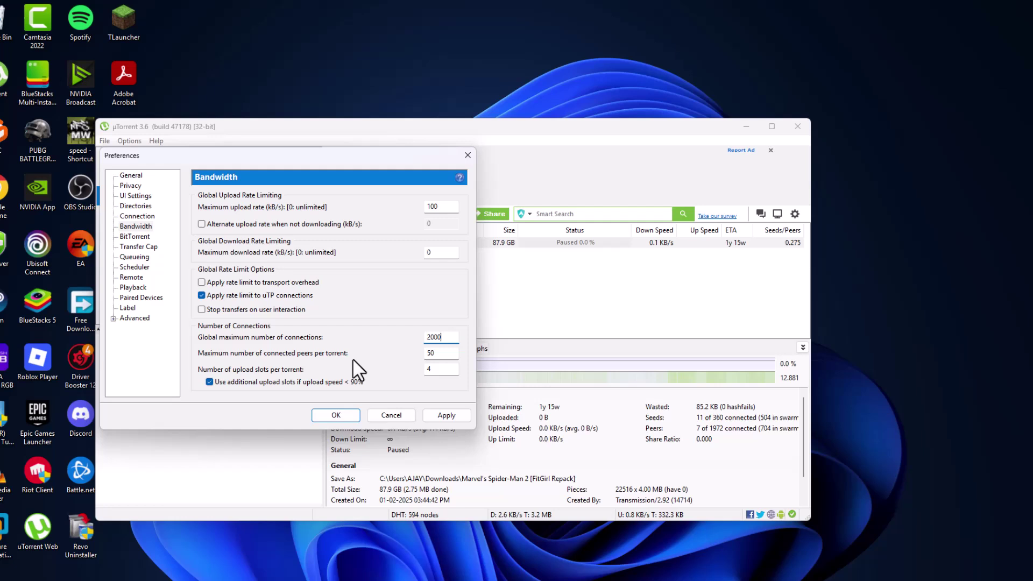
left_click_drag(447, 354, 423, 358)
type("1500")
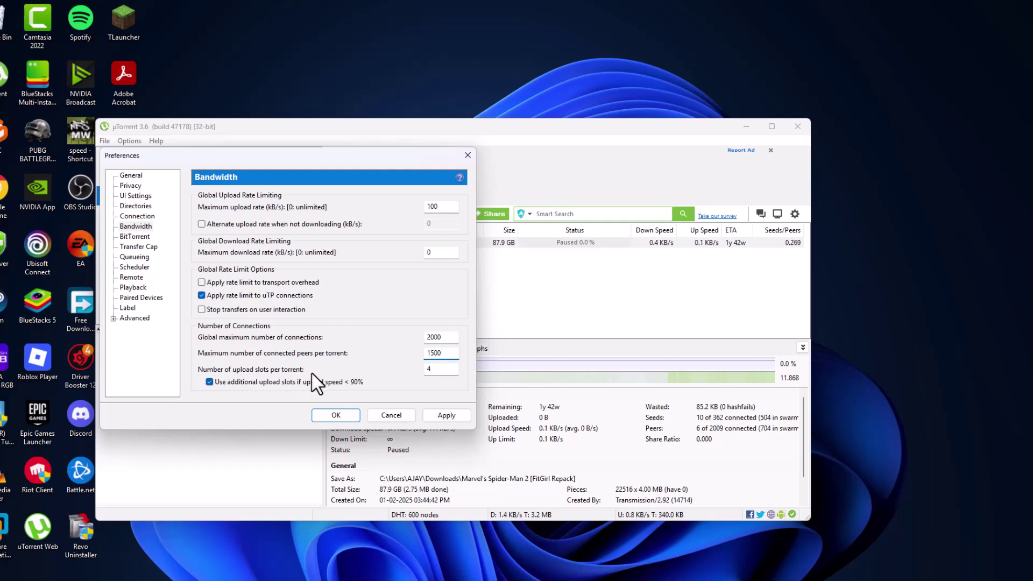
double_click(428, 368)
type("25")
Check the BitTorrent page, then enable Append .!ut and Pre-allocate all files under General
left_click(135, 237)
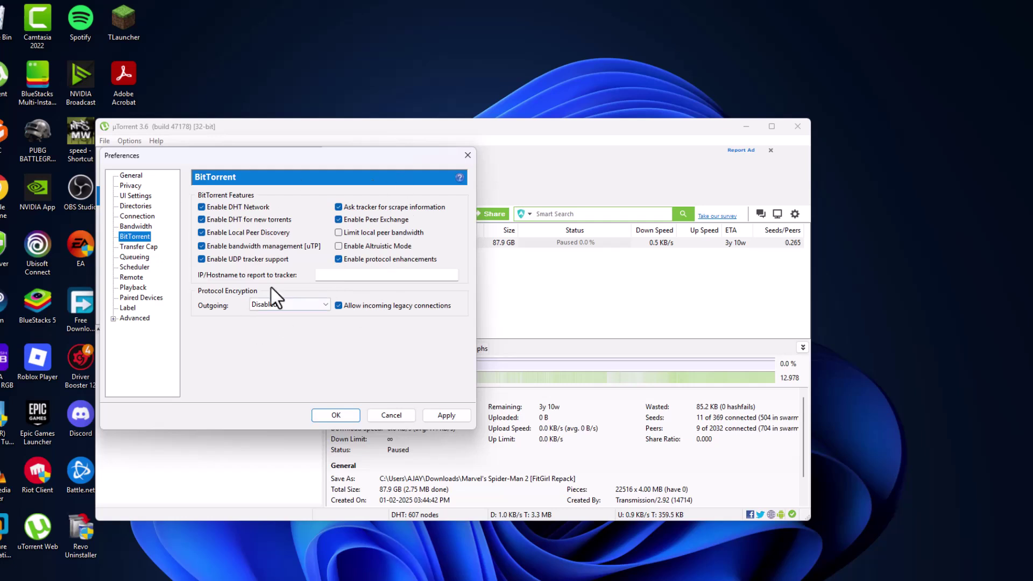
left_click(135, 178)
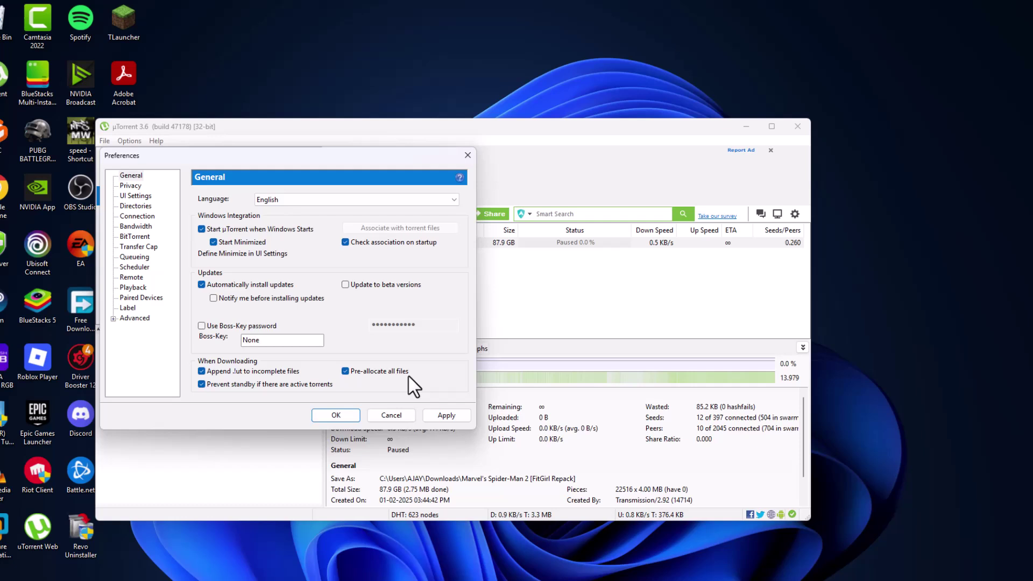
left_click(134, 318)
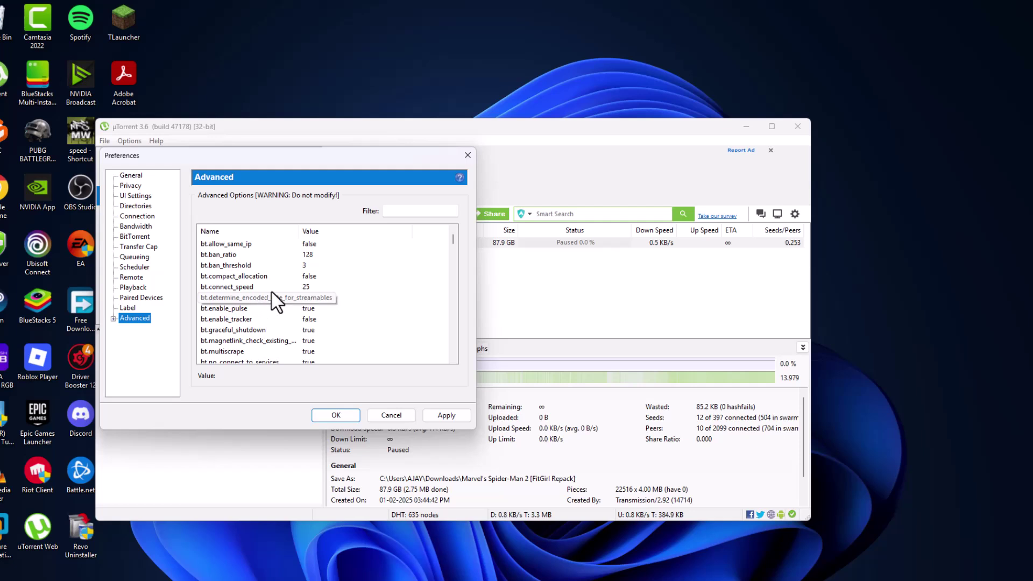
In Advanced, set the dht.rate option to 2
scroll(261, 308, "down", 6)
left_click(214, 309)
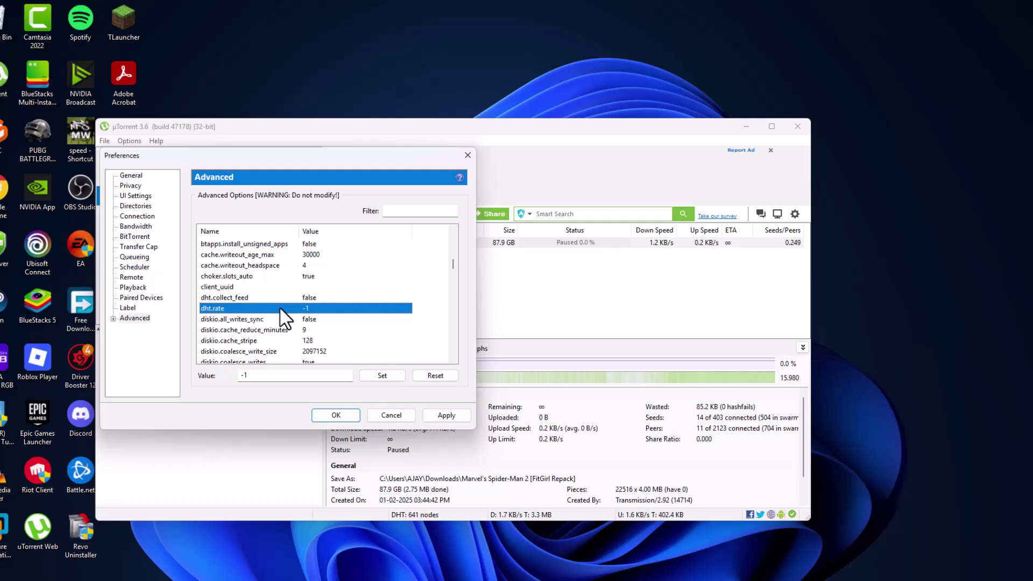
double_click(236, 375)
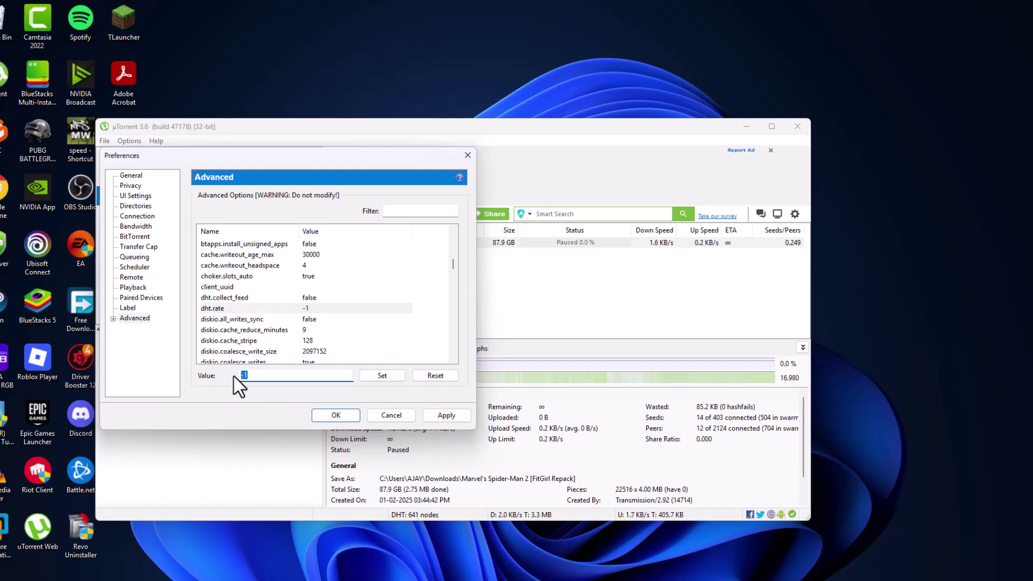
type("2")
left_click(374, 376)
Set rss.update_interval to 20 and apply all preference changes
left_click_drag(454, 265, 454, 338)
left_click(215, 329)
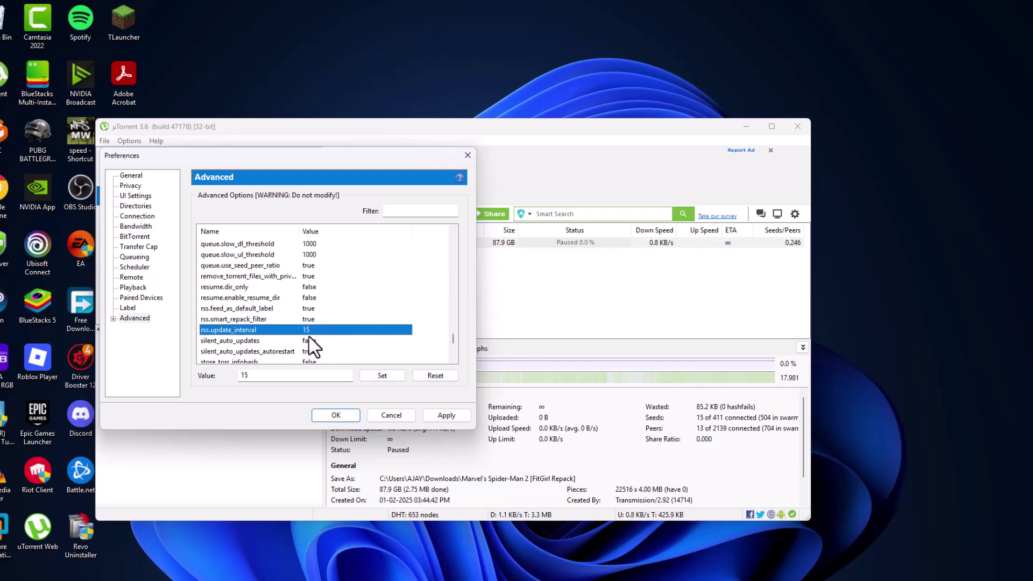
left_click_drag(271, 374, 232, 379)
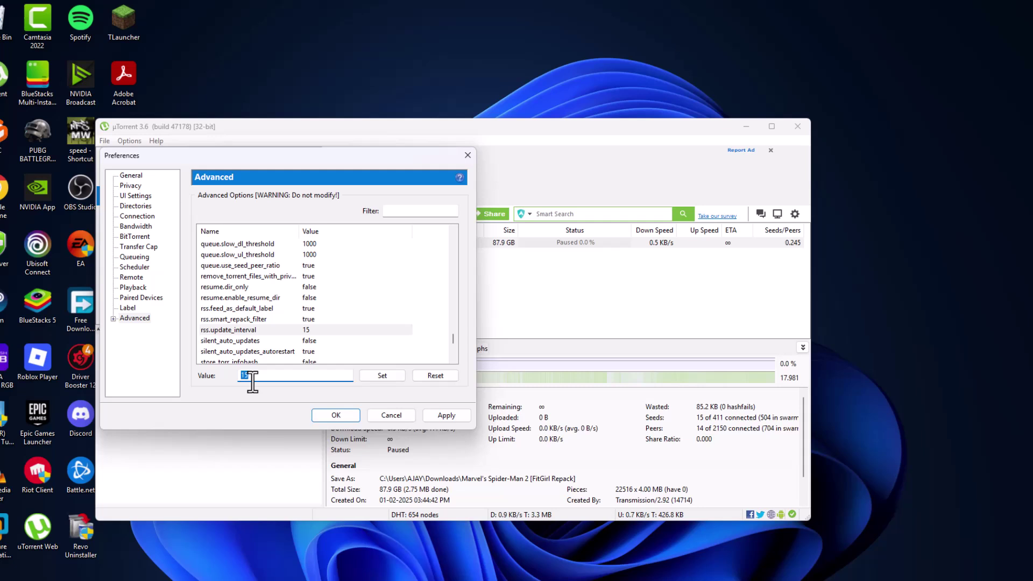
type("20")
left_click(381, 376)
left_click(440, 417)
Close Preferences and the uTorrent window, then exit uTorrent completely from the system tray
left_click(336, 415)
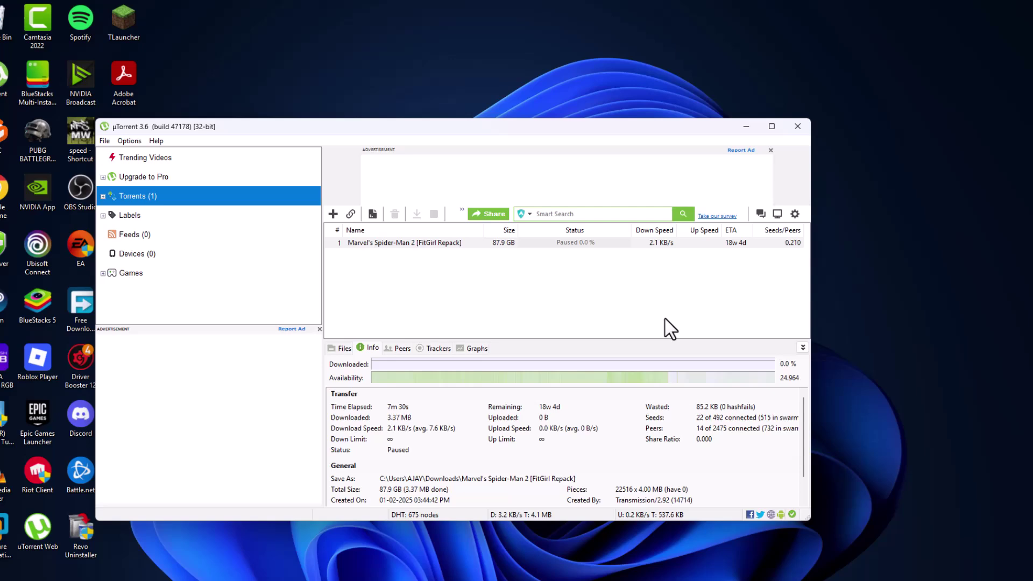
left_click(798, 126)
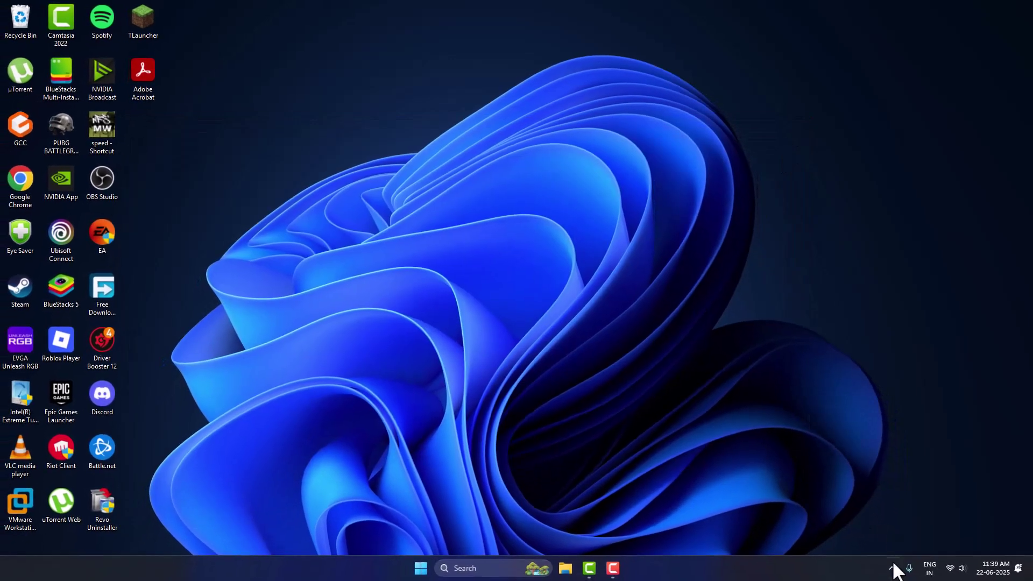
left_click(899, 578)
right_click(870, 492)
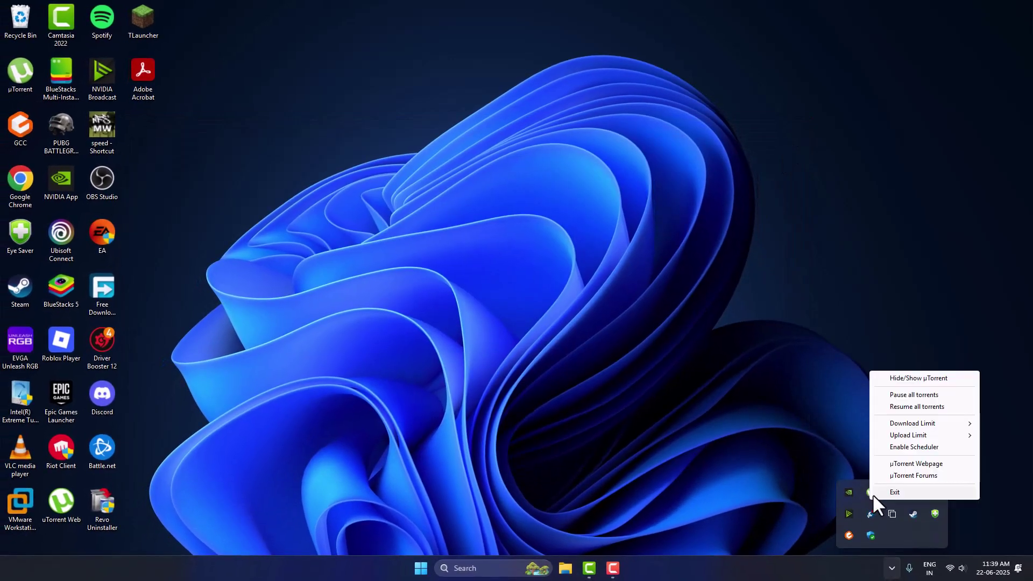
left_click(893, 493)
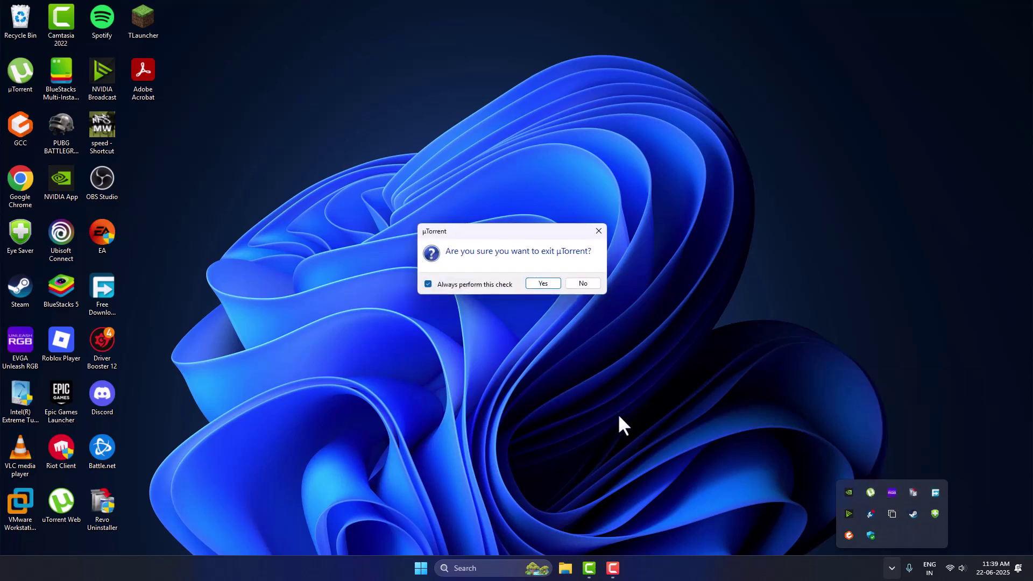
left_click(543, 284)
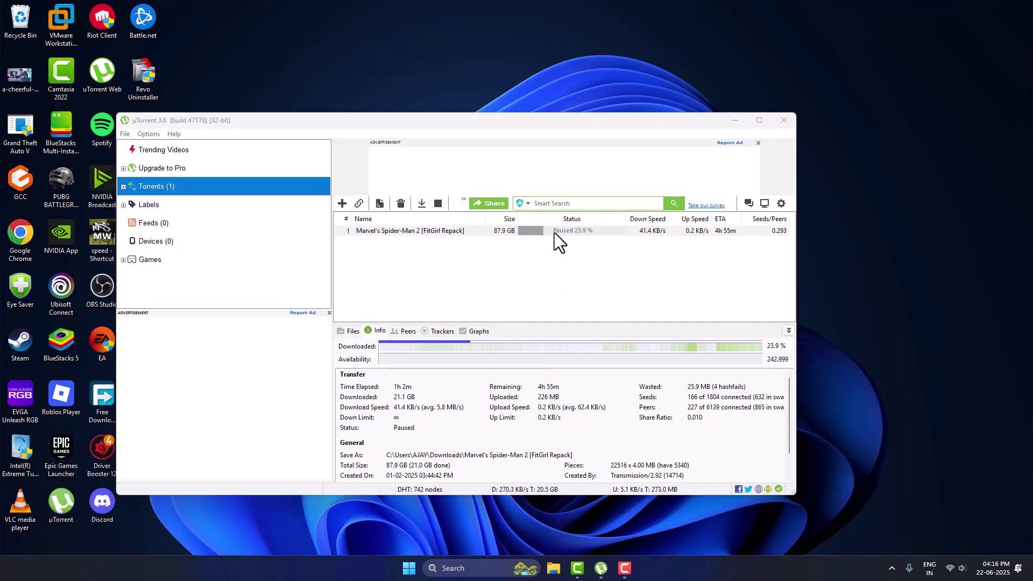
Launch Windows Security via search and go to Virus & threat protection's Exclusions page
left_click(476, 568)
type("window")
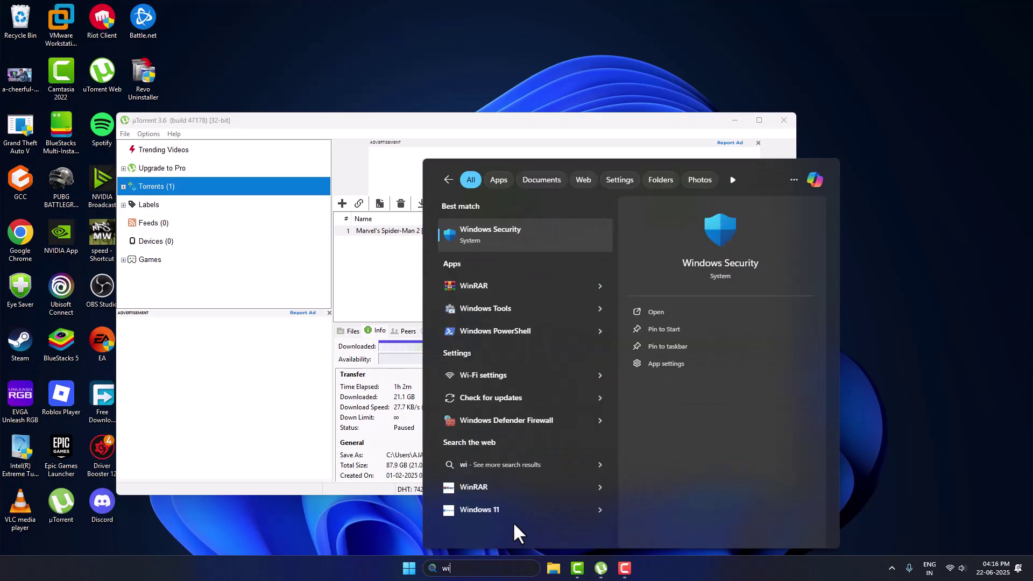
left_click(518, 242)
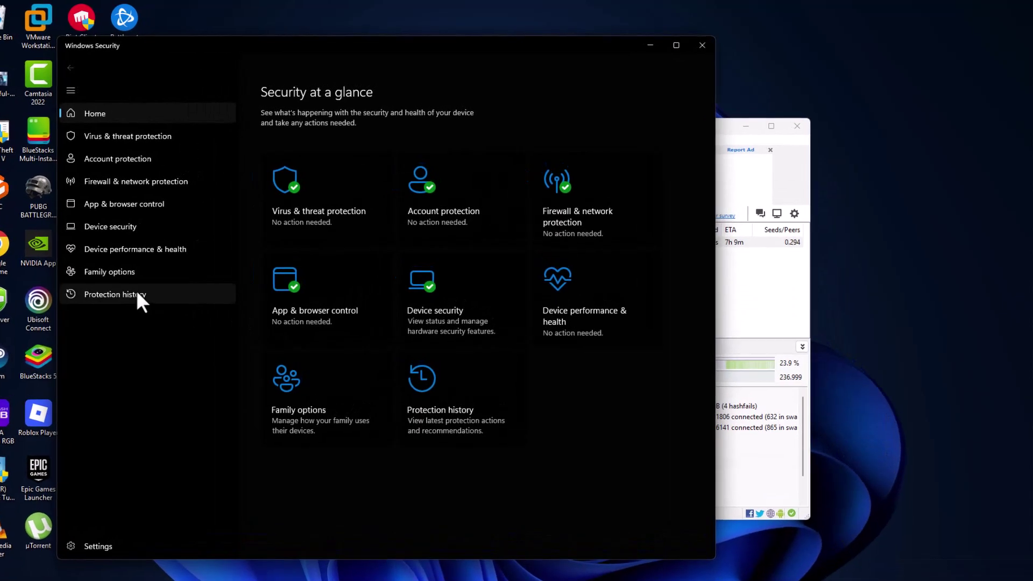
left_click(110, 137)
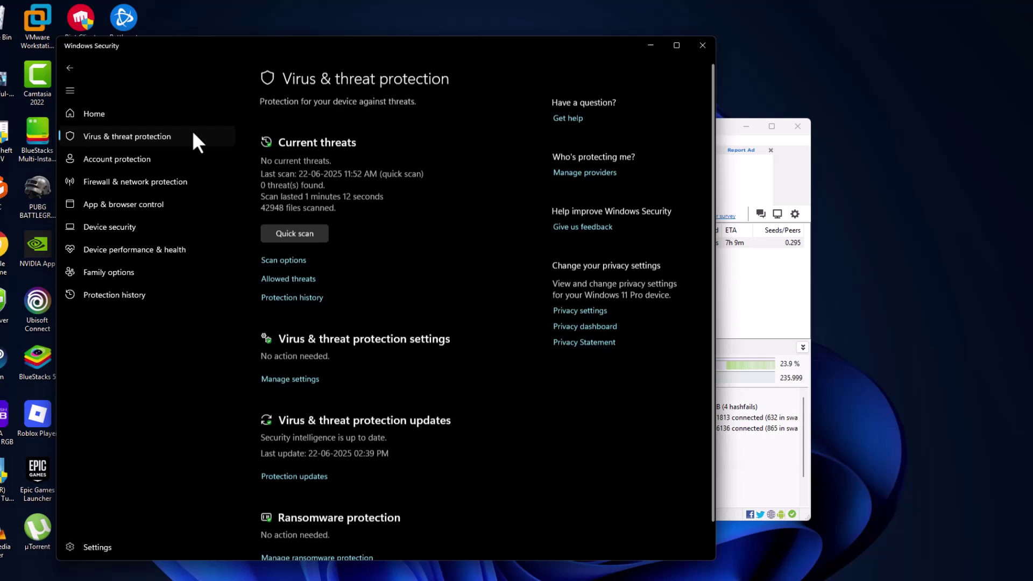
left_click(291, 379)
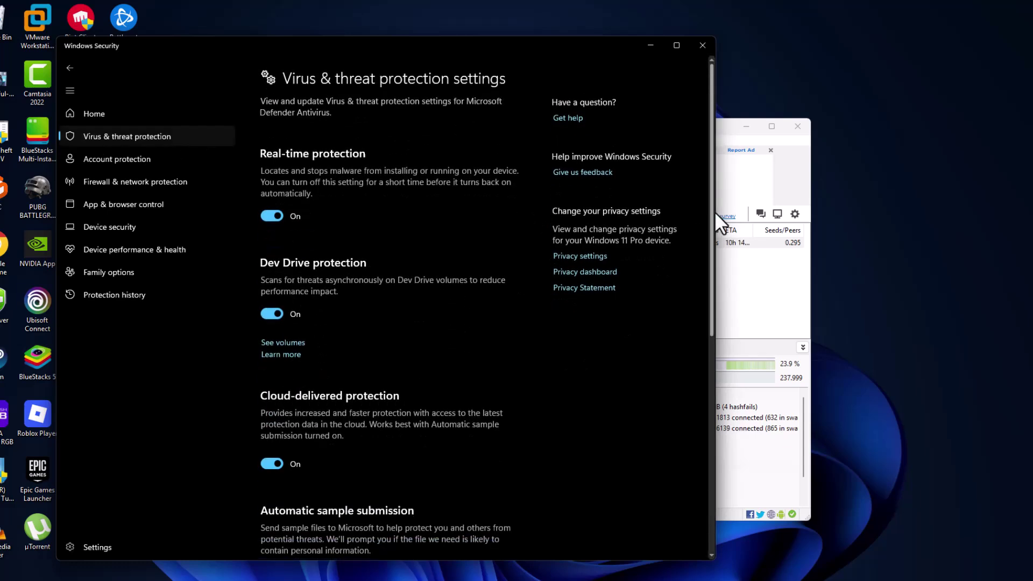
left_click_drag(713, 215, 713, 378)
scroll(716, 385, "down", 2)
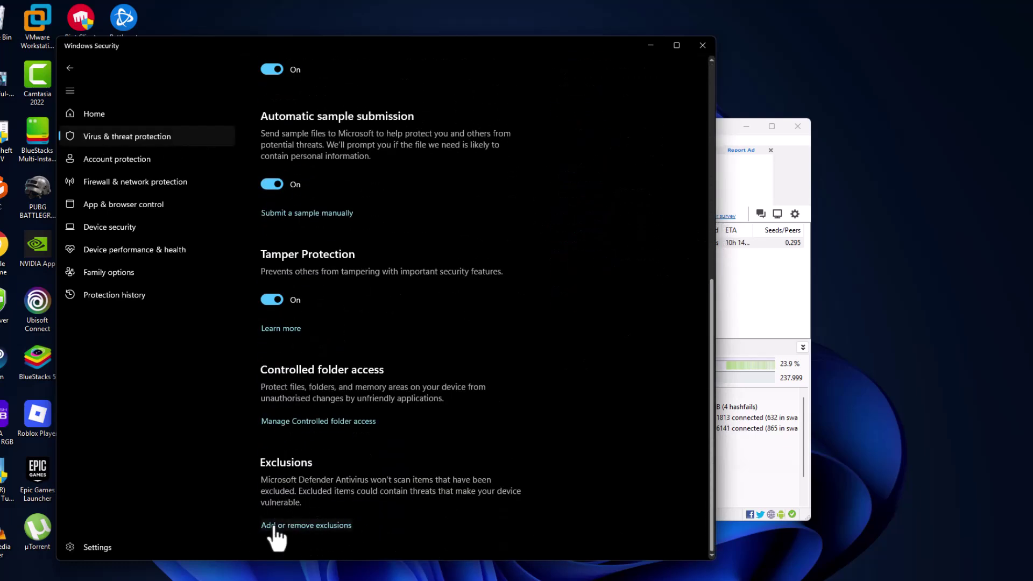
left_click(291, 530)
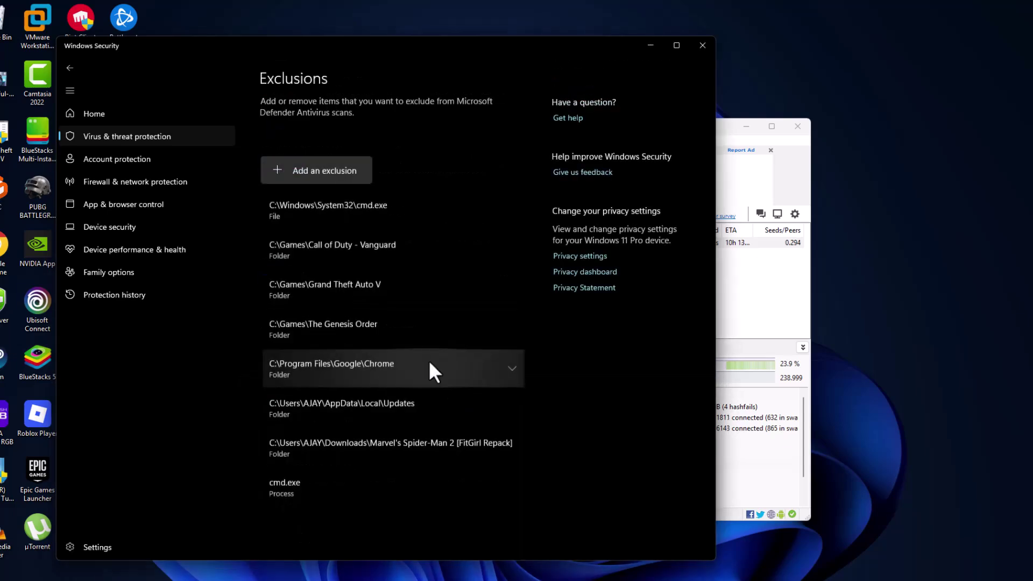
Add the Downloads 'Marvel's Spider-Man 2 [FitGirl Repack]' folder as an exclusion, then close Windows Security
left_click(312, 179)
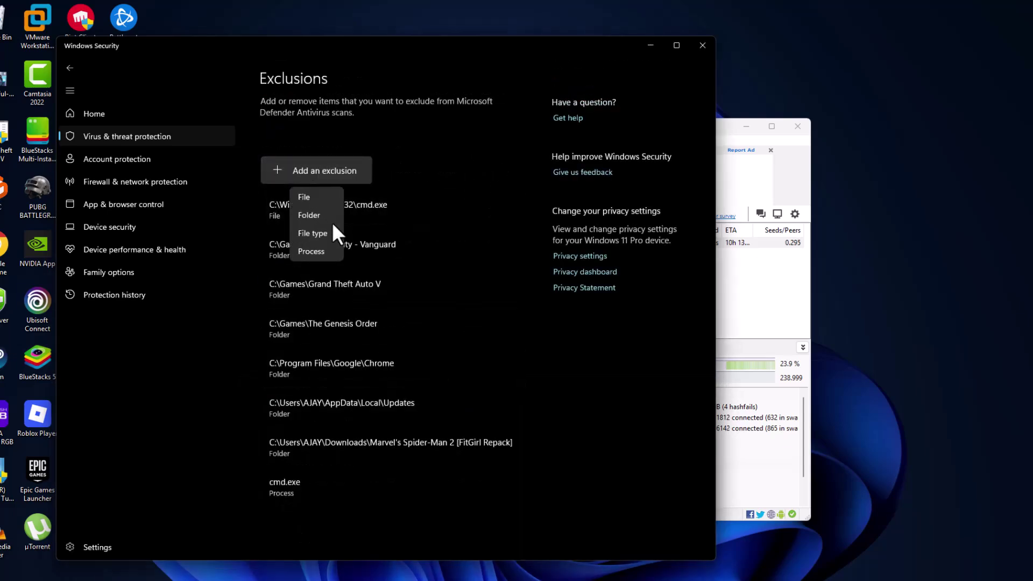
left_click(312, 215)
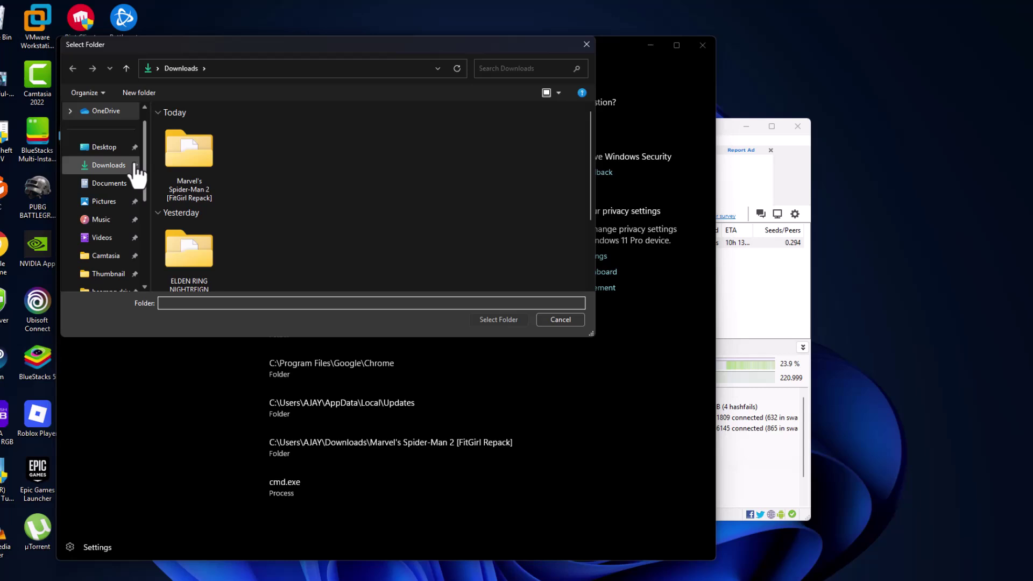
left_click(105, 165)
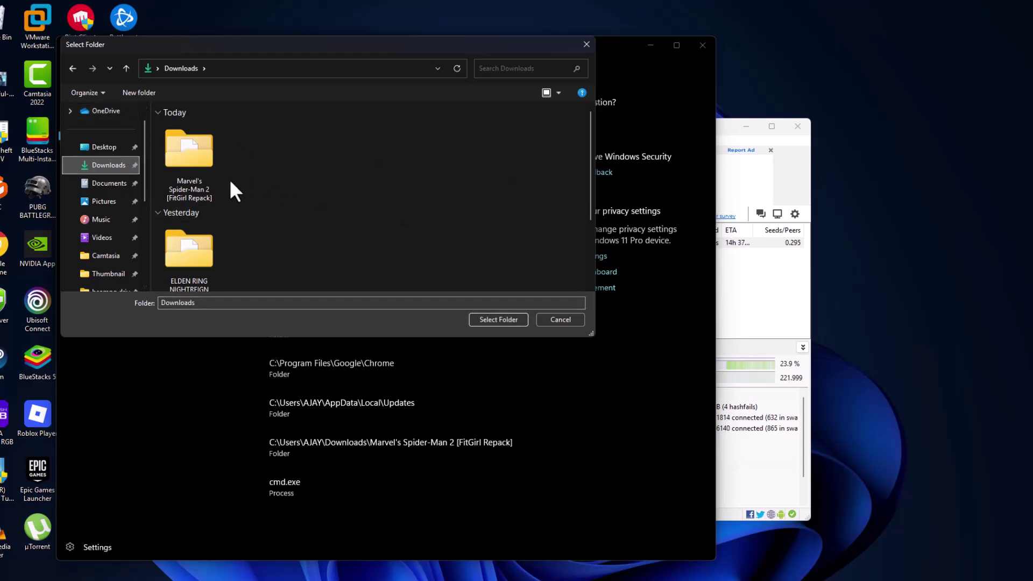
left_click(207, 172)
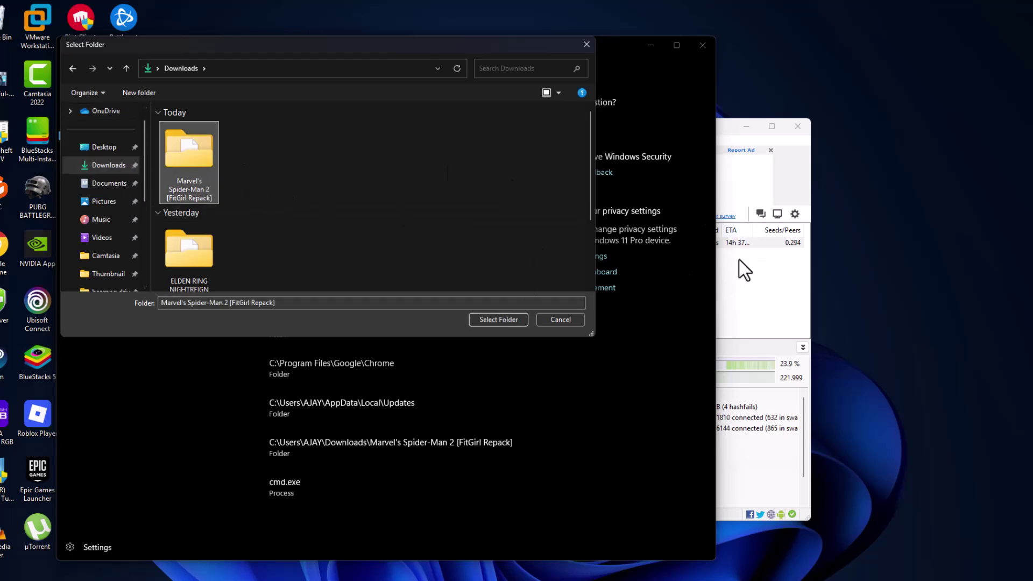
left_click(756, 309)
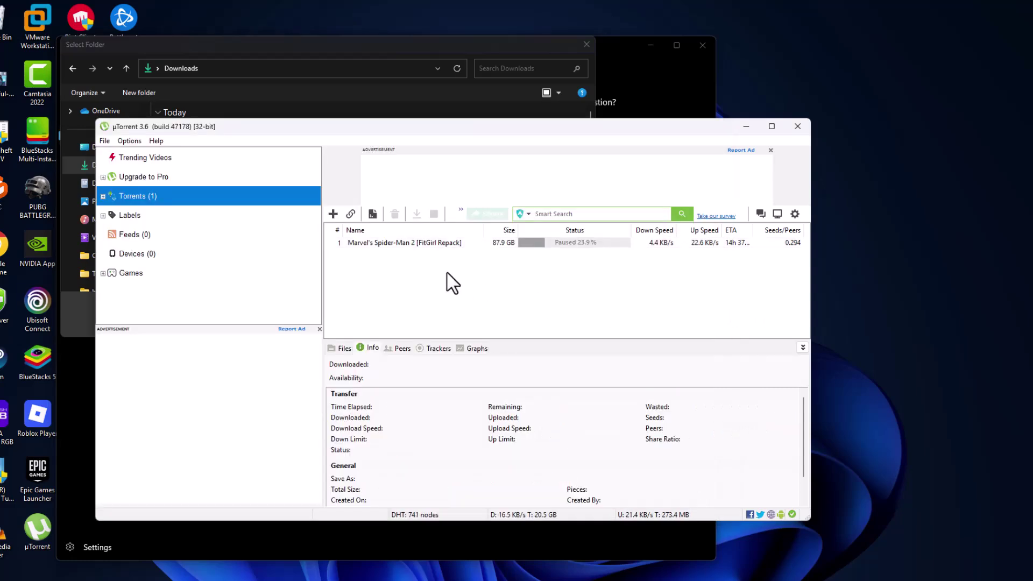
left_click(366, 243)
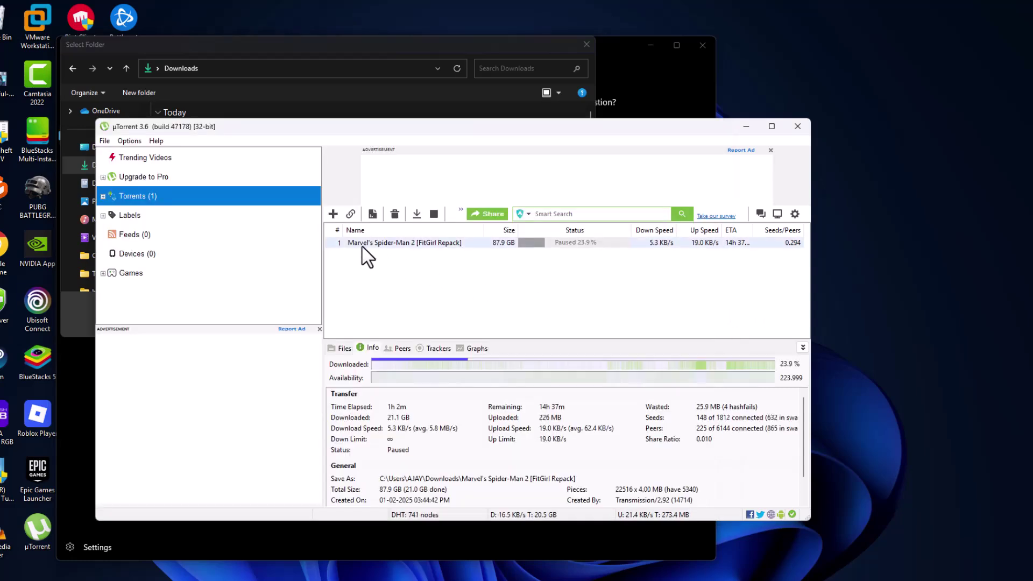
left_click(351, 47)
left_click(176, 141)
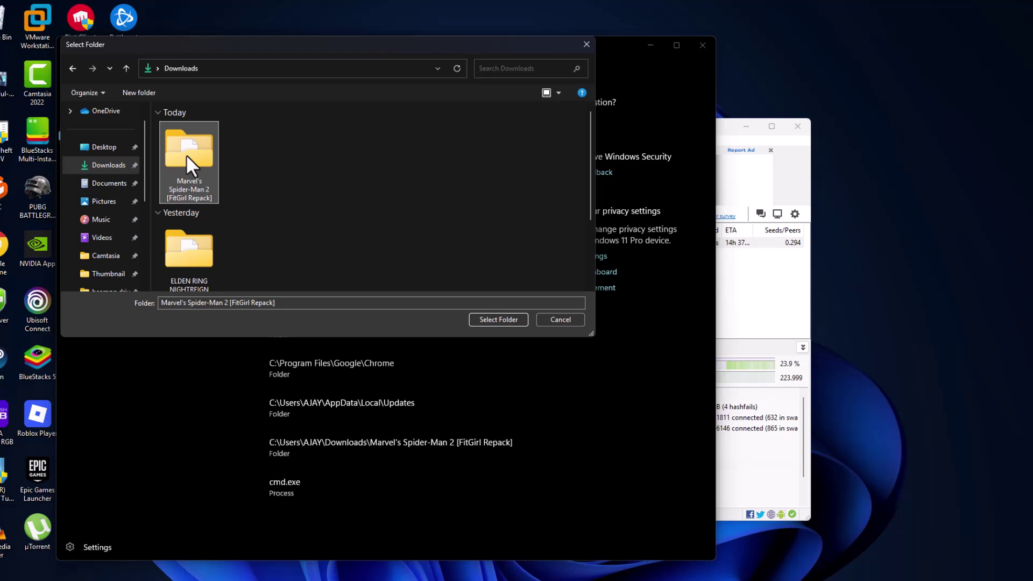
left_click(499, 320)
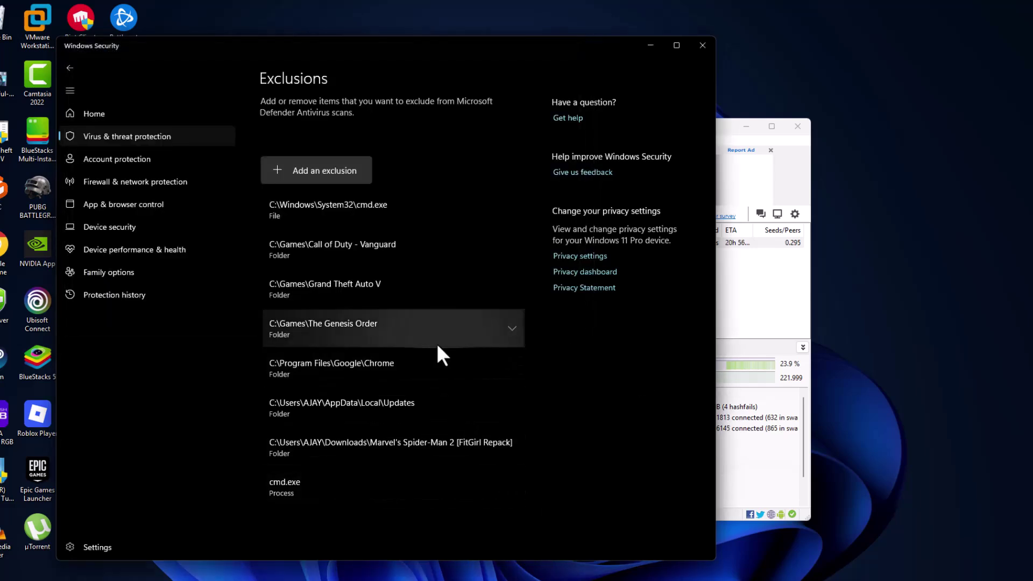
left_click(363, 447)
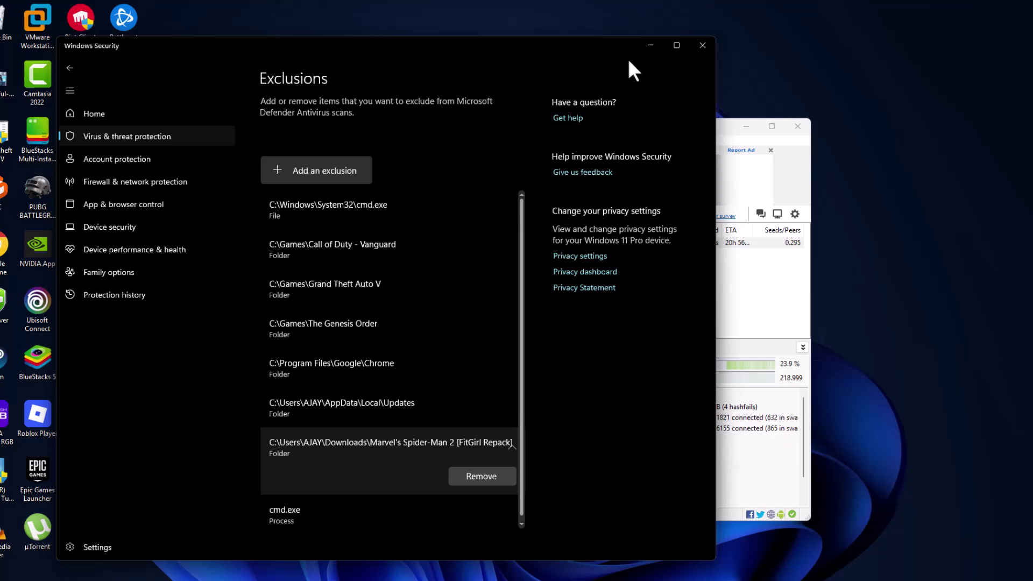
left_click(700, 46)
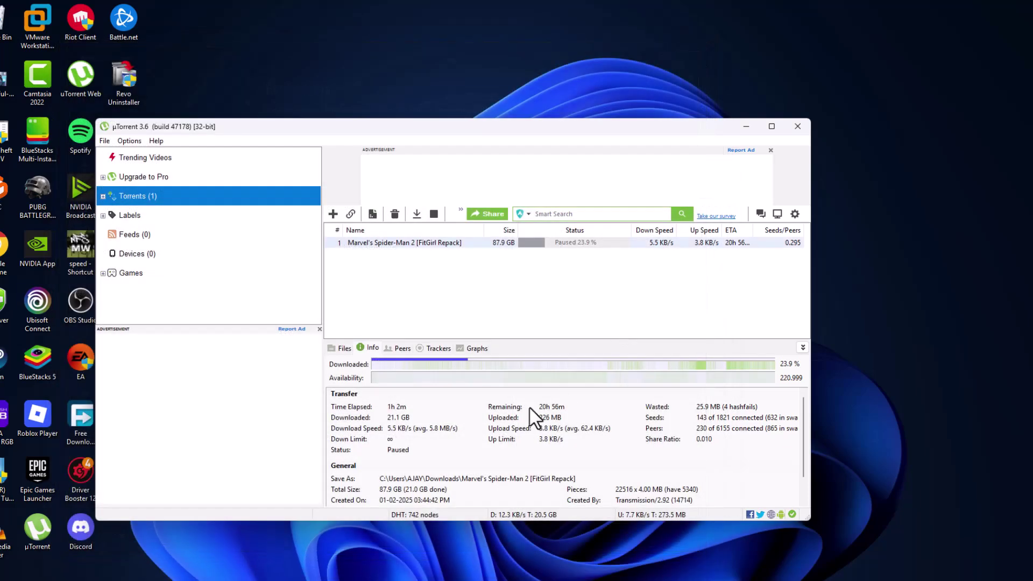
Force Start the paused Spider-Man 2 torrent so it resumes downloading
right_click(488, 244)
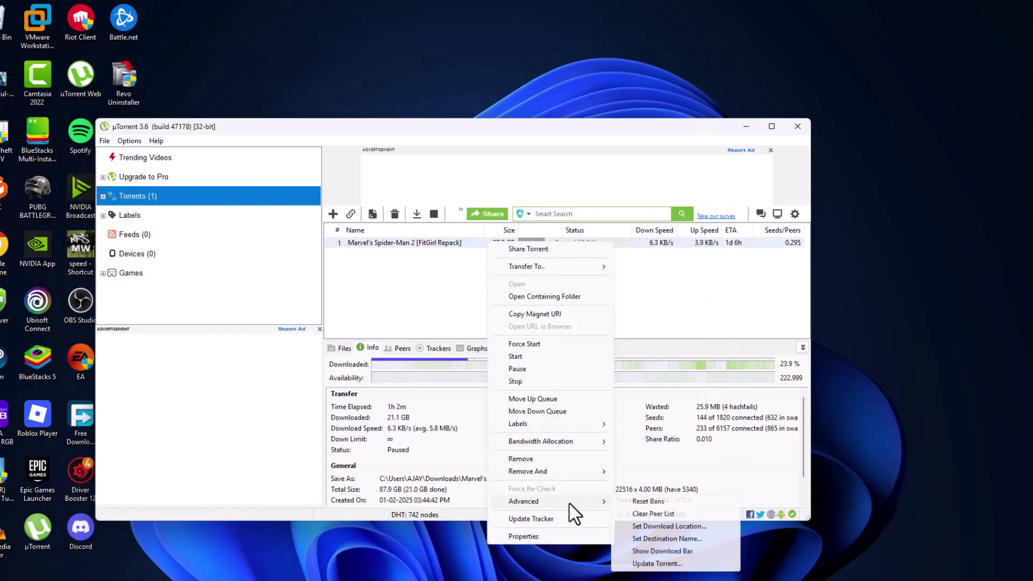
left_click(537, 345)
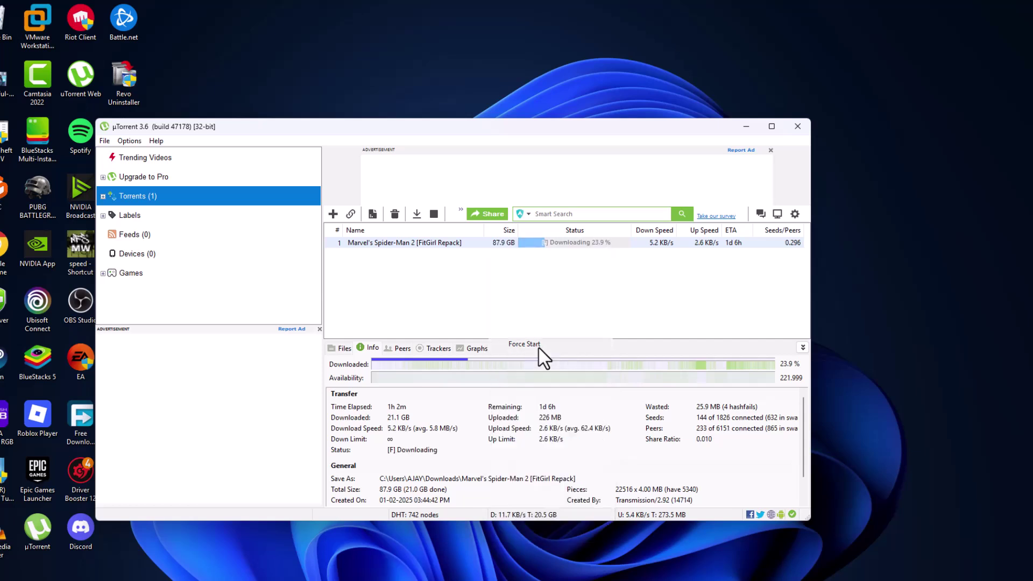